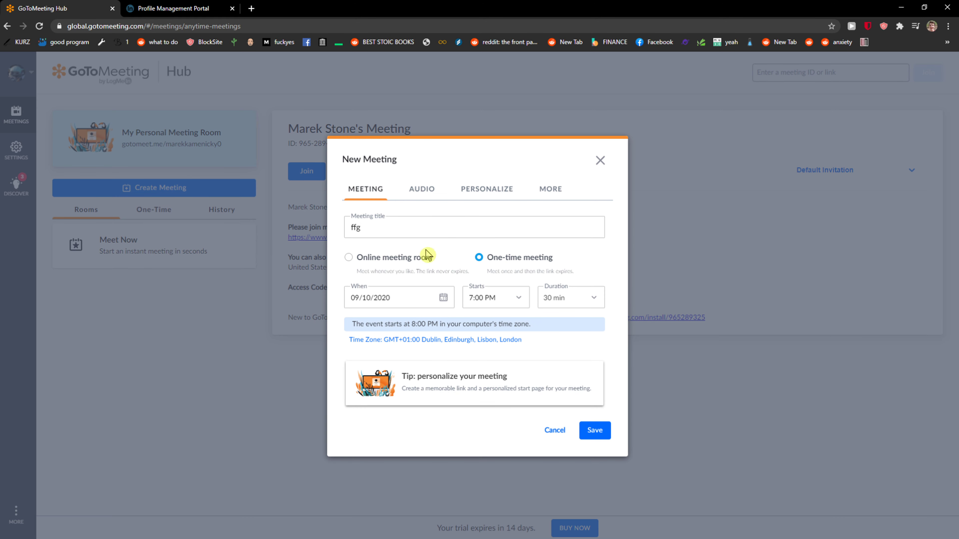
- Review the new meeting's type, audio, personalization and co-organizer options, keep One-time meeting selected, and cancel the meeting creation
click(427, 258)
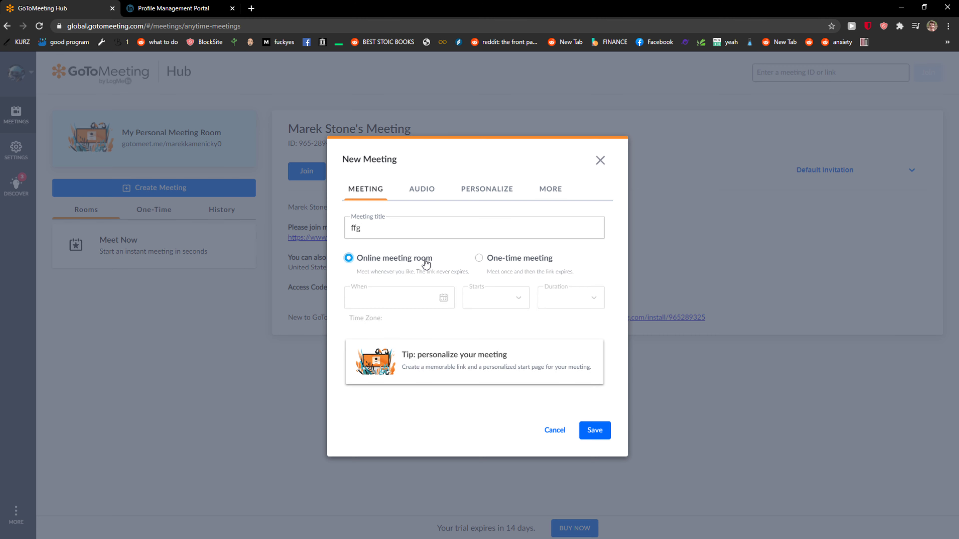
click(490, 264)
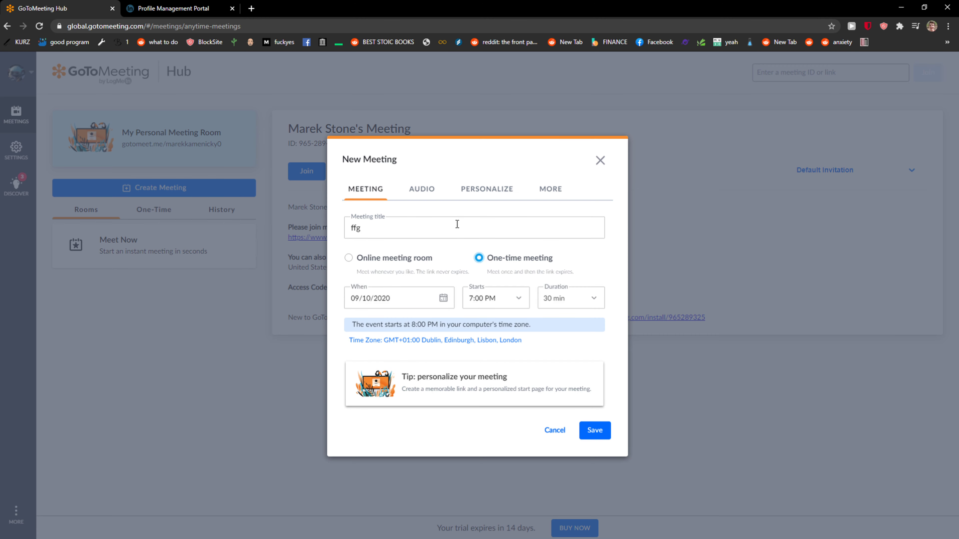
click(422, 189)
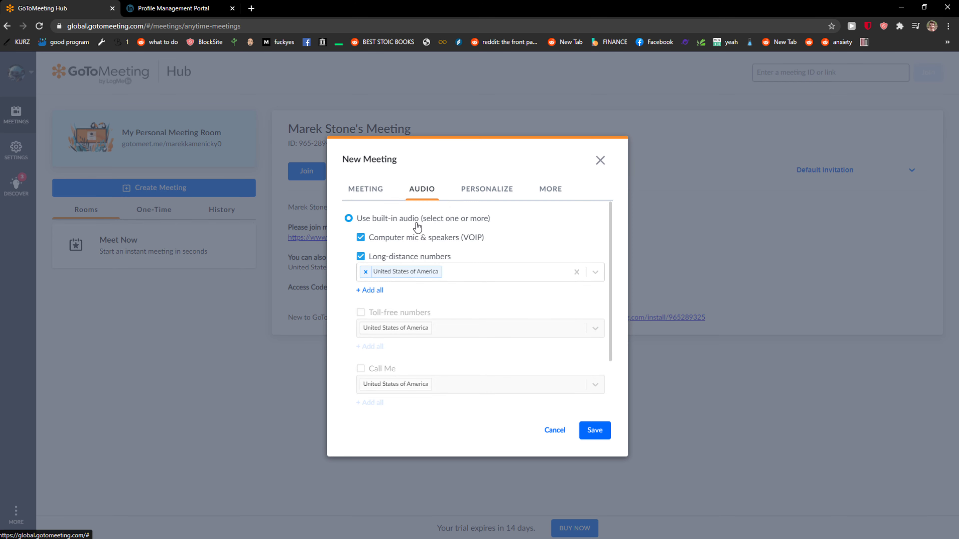
click(487, 190)
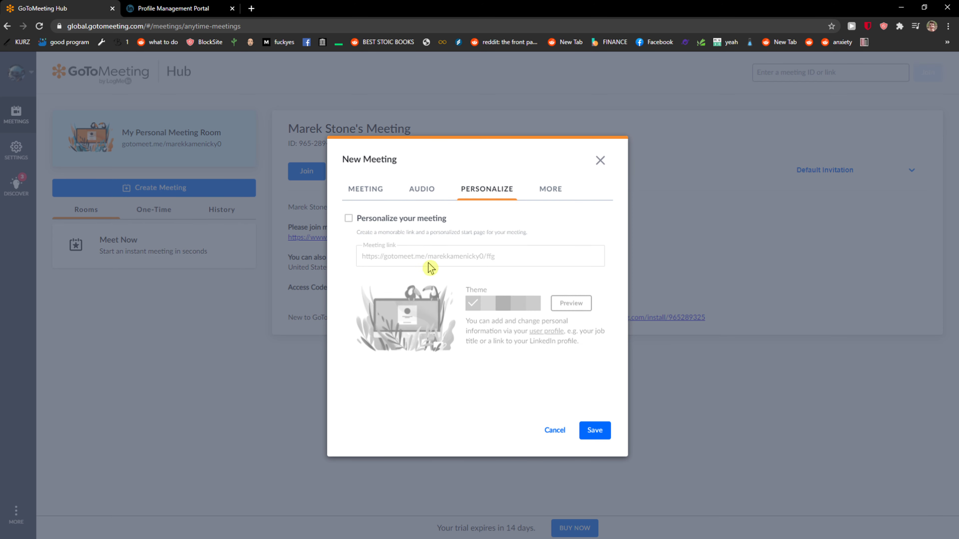
click(545, 200)
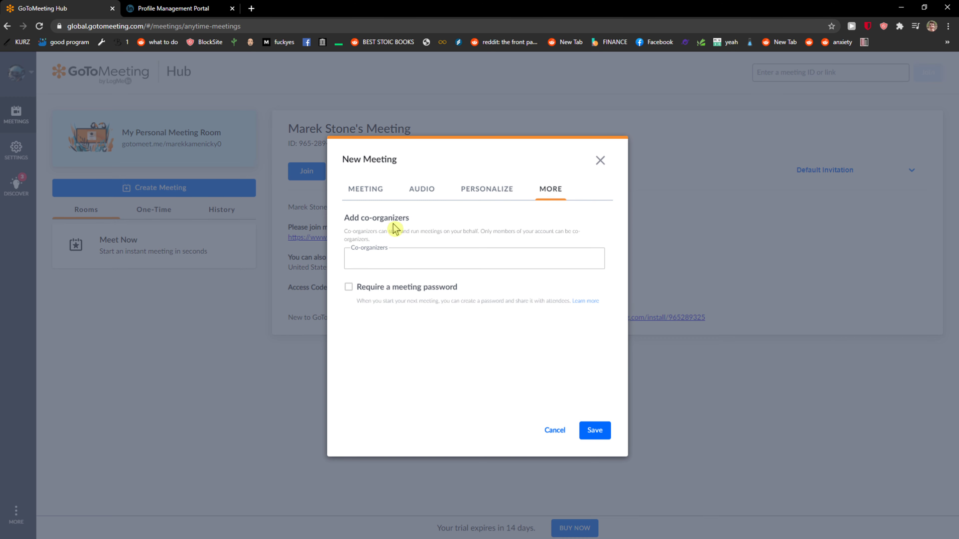
click(372, 267)
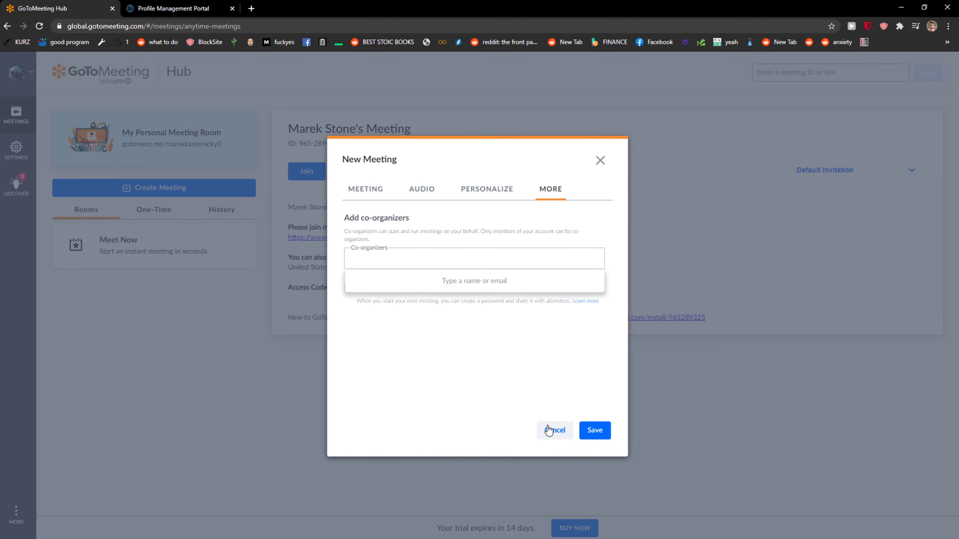
click(542, 431)
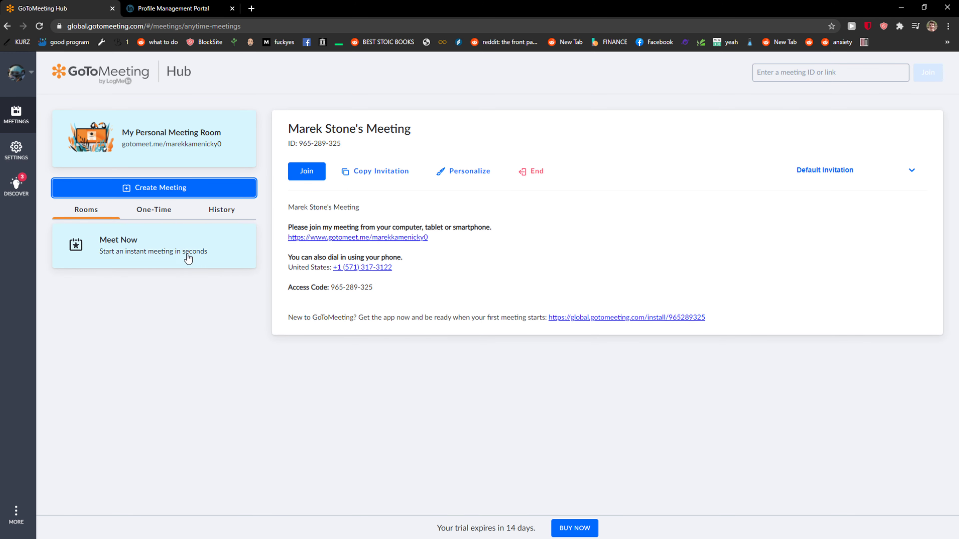
- Look at the personal meeting room's personalization and default invitation options without changing them
click(470, 178)
click(550, 378)
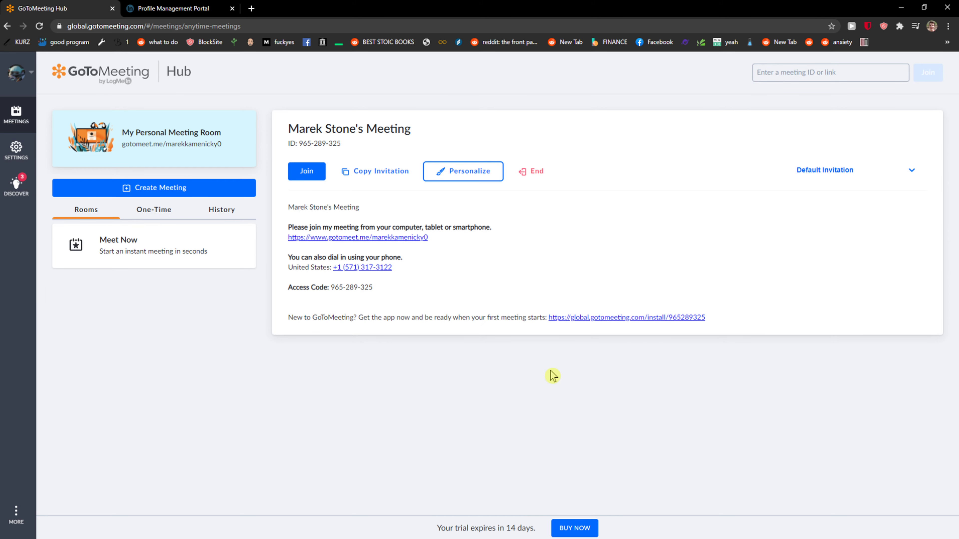
click(907, 169)
click(645, 167)
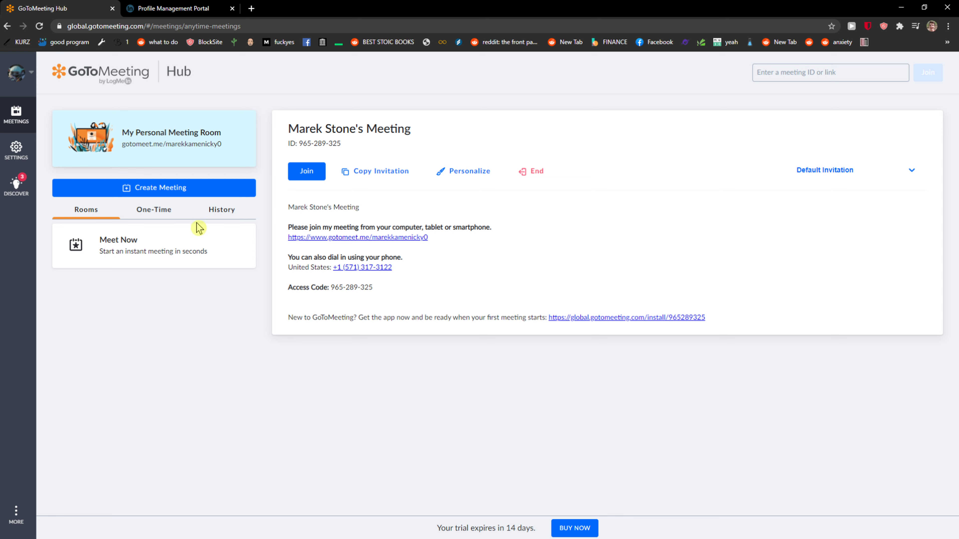
- Fill the meeting ID or link field with the suggested personal meeting room link
click(782, 68)
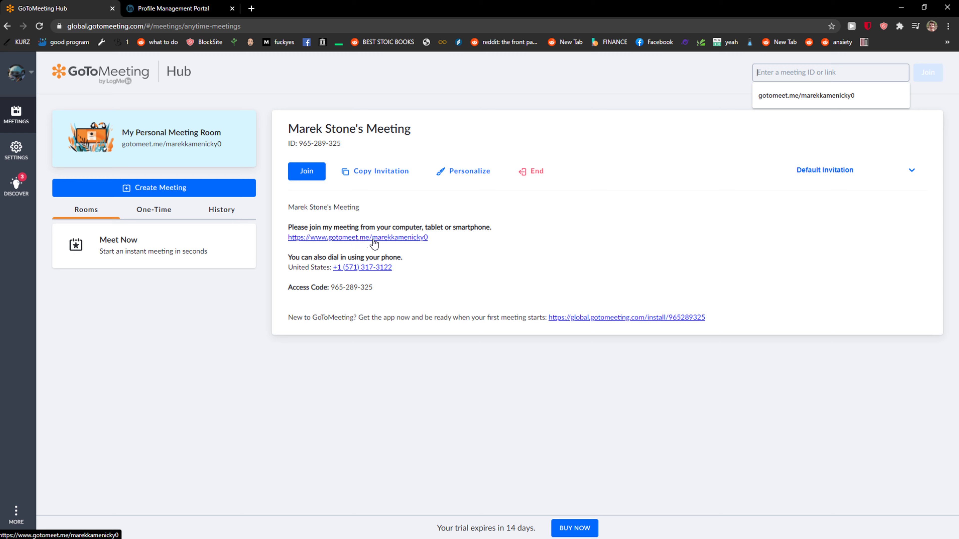
click(806, 95)
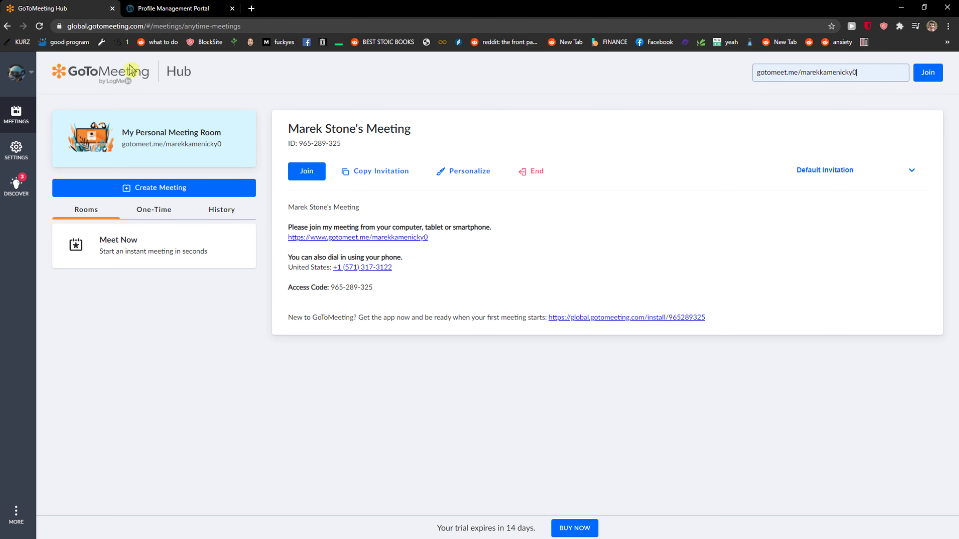
- View the personal info and display name in the profile management portal, and return to the meeting hub
click(17, 72)
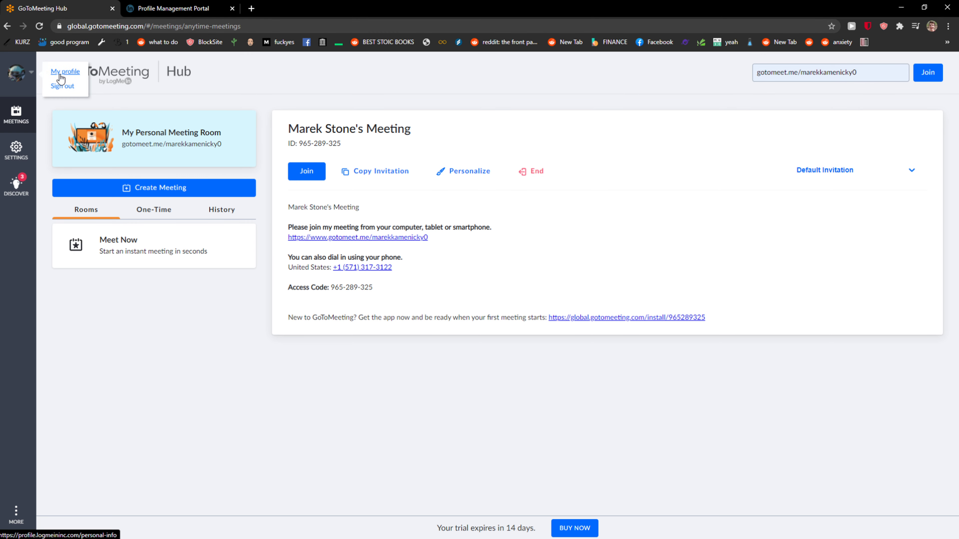
click(158, 5)
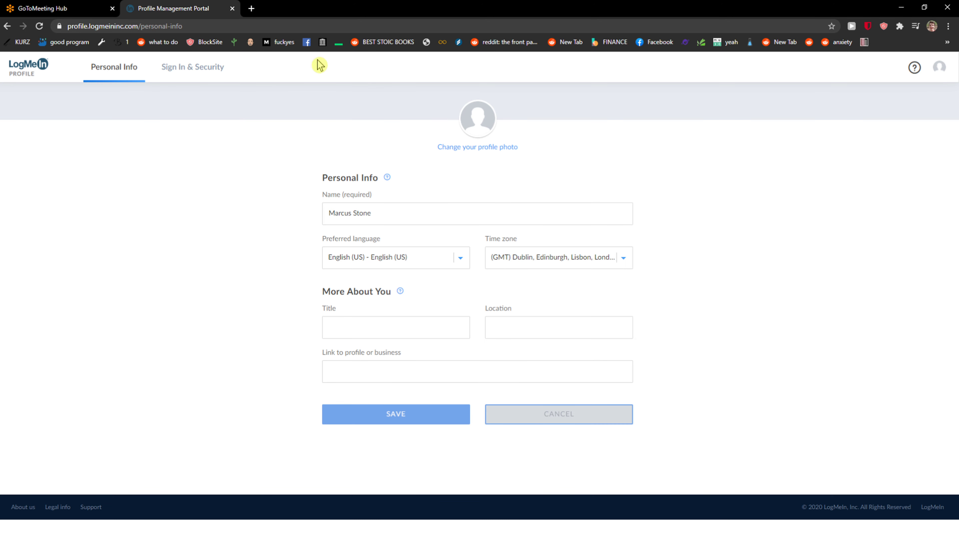
drag(385, 215, 312, 218)
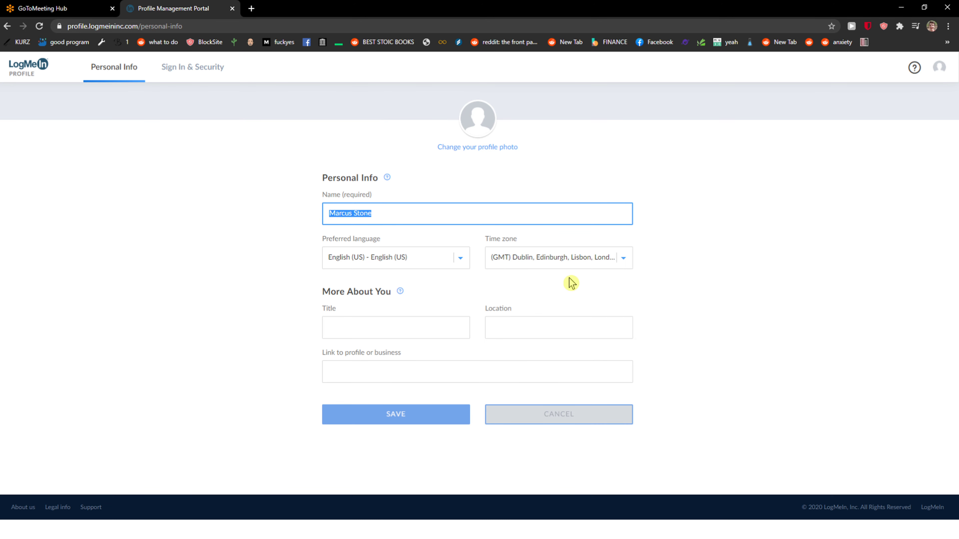
click(64, 7)
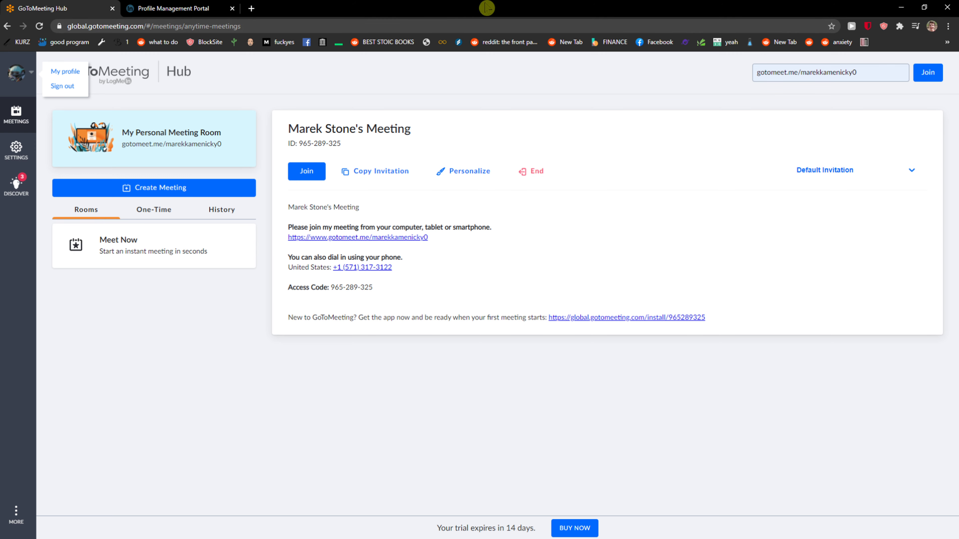
- Try to join the meeting from the entered link, allowing the browser to open GoTo Opener
drag(870, 76, 752, 81)
click(929, 76)
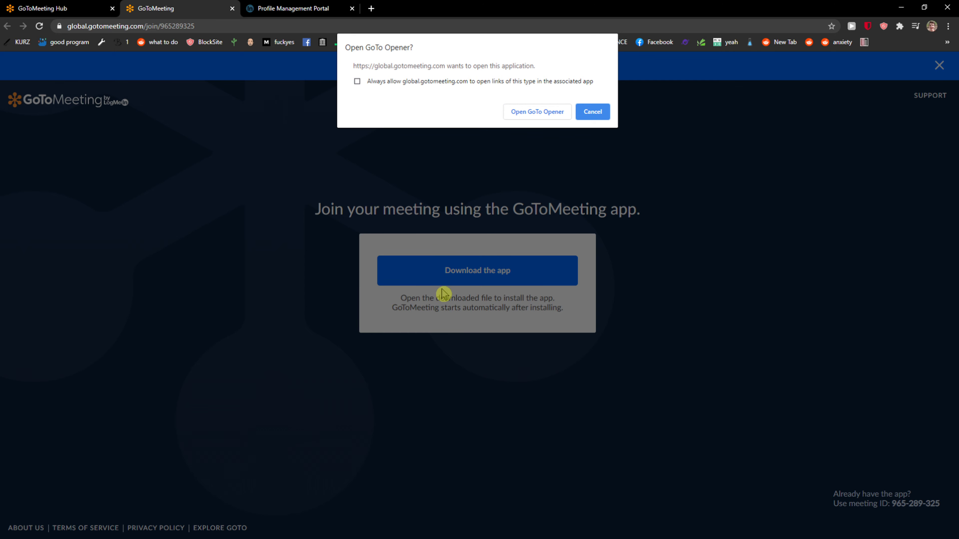
click(529, 113)
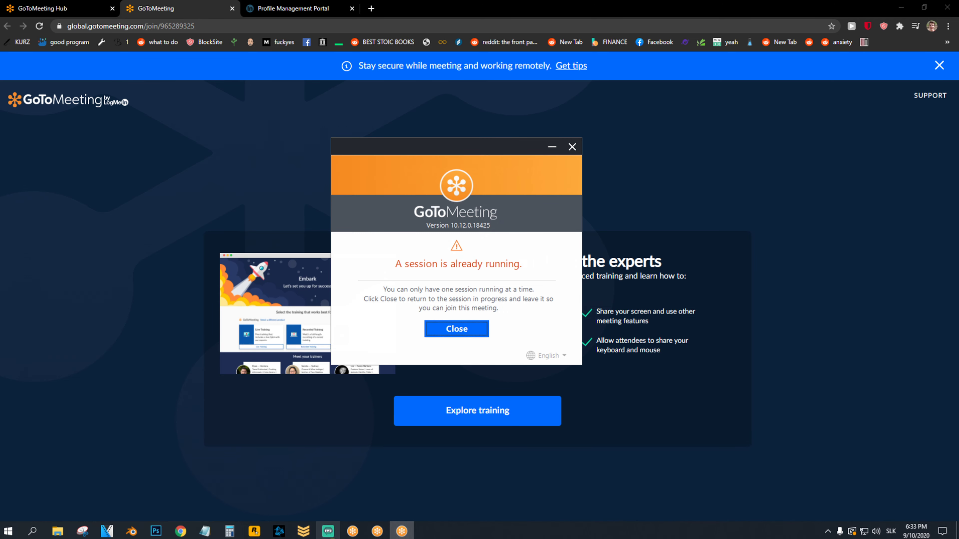
- Switch to the running GoToMeeting session, leave it with confirmation, and close the Recording Manager
click(353, 531)
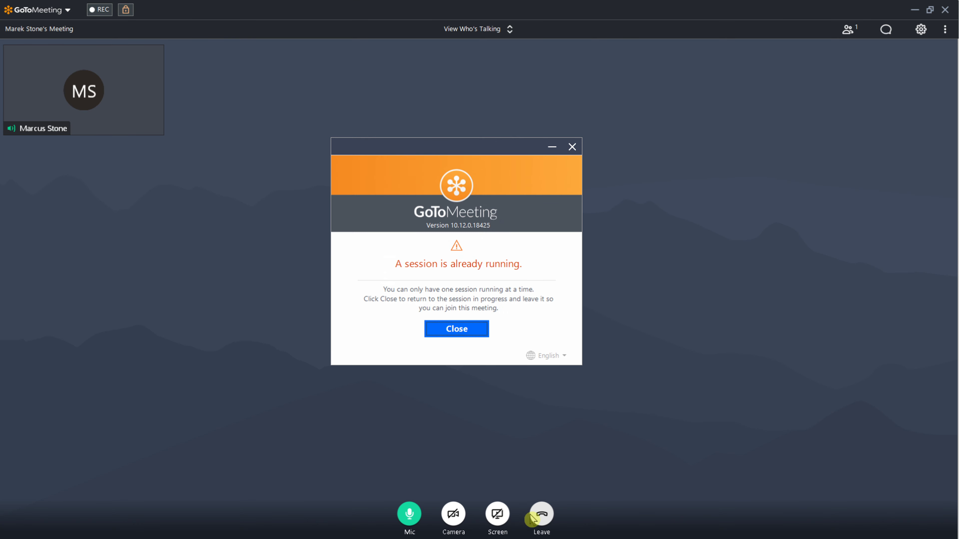
click(544, 516)
click(509, 311)
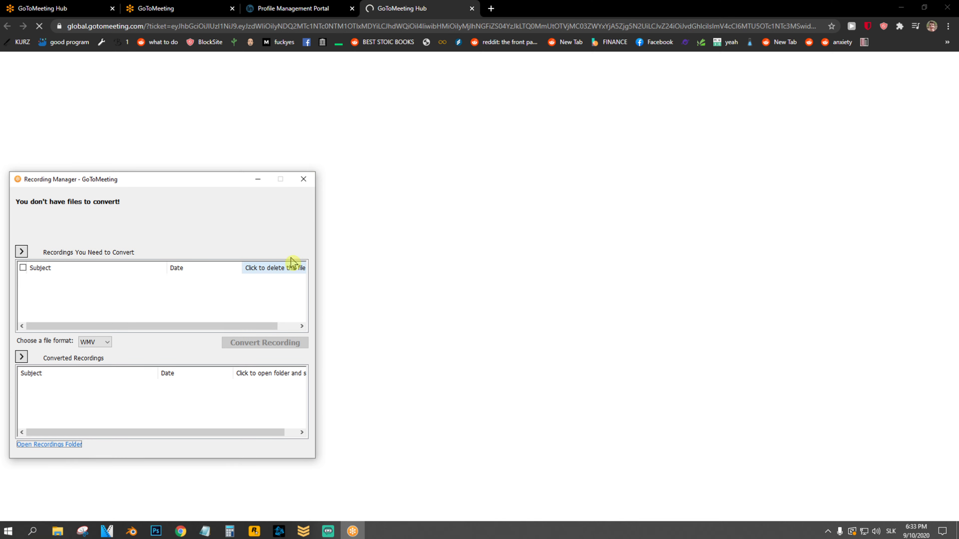
click(304, 180)
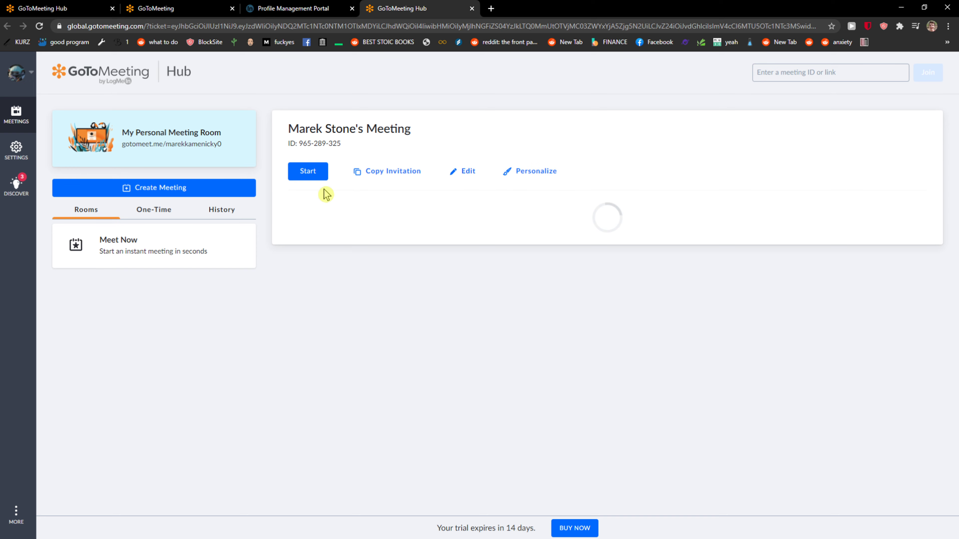
- Try to start the personal room meeting through GoTo Opener and close the session warning
click(306, 178)
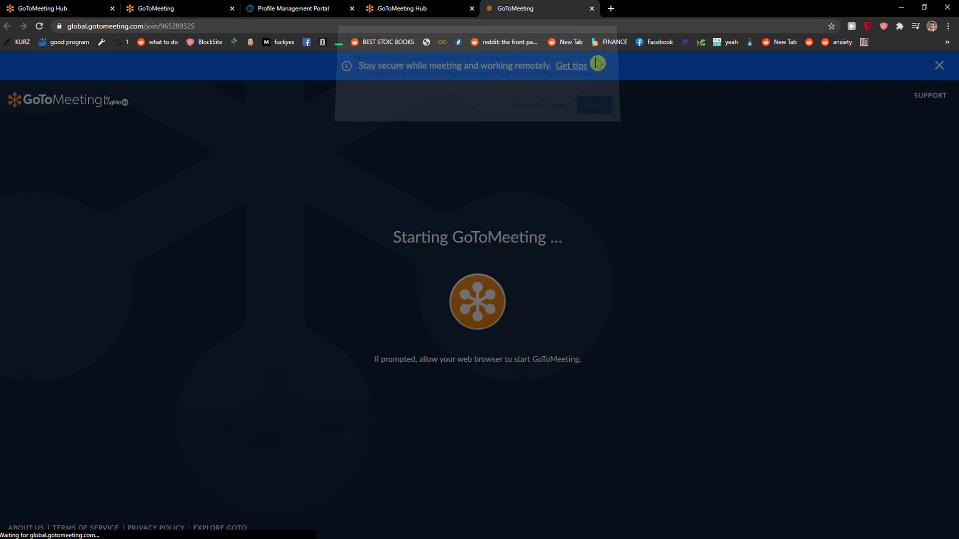
click(537, 114)
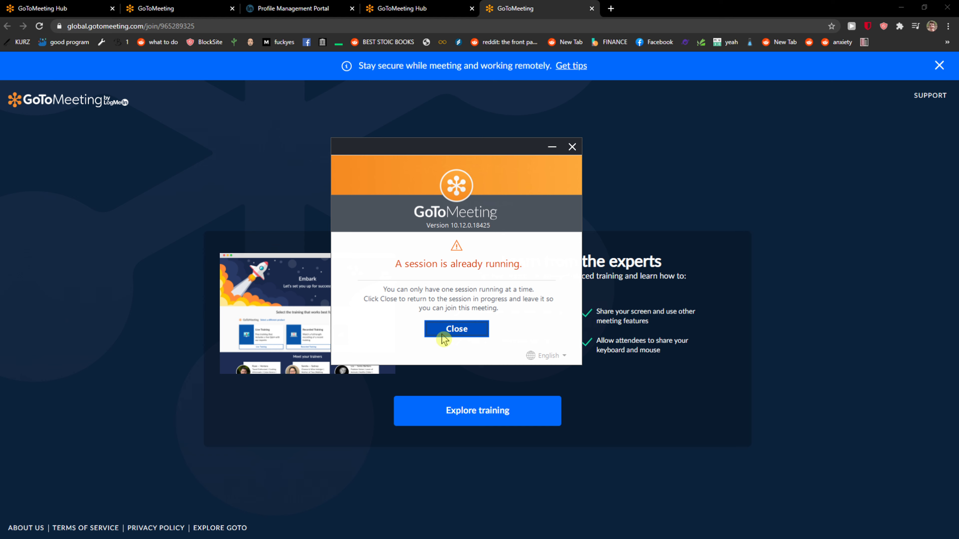
click(442, 335)
- Exit the GoToMeeting application running in the background from the system tray and confirm the exit
key(super)
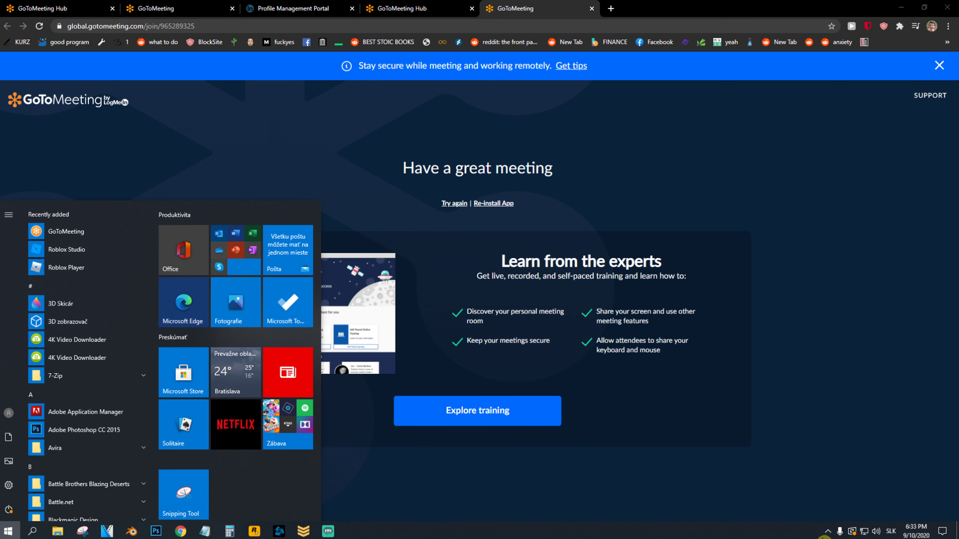
click(827, 532)
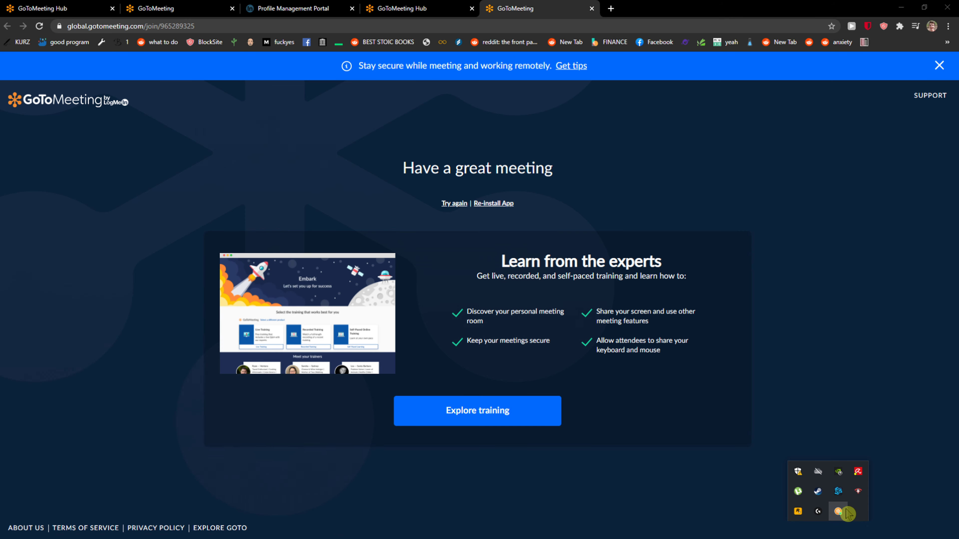
right_click(845, 510)
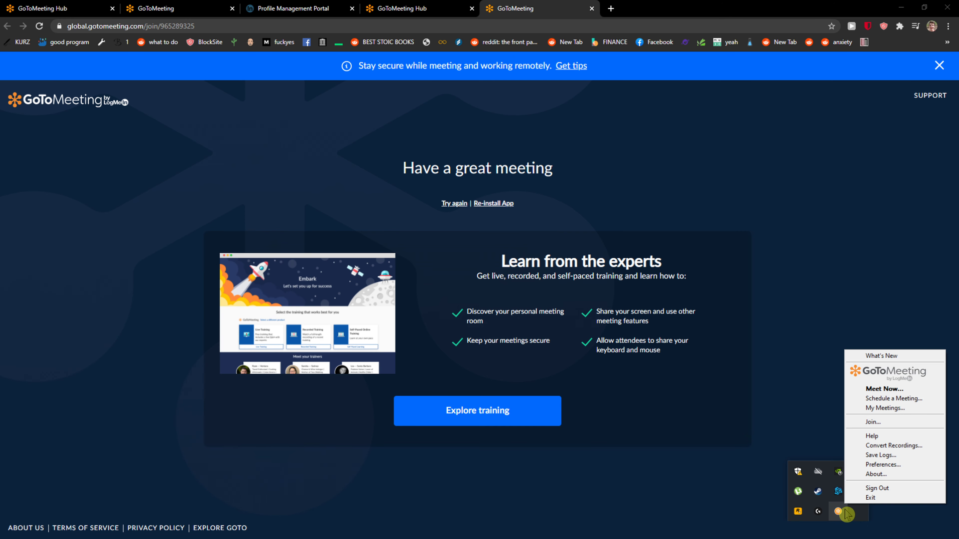
click(865, 499)
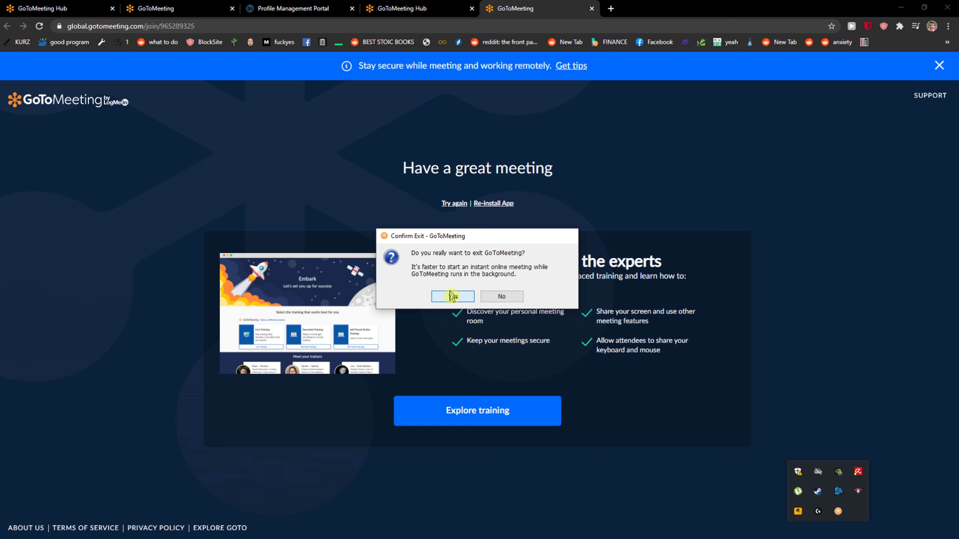
click(449, 299)
- Return to the meeting hub and join the personal room meeting, allowing the browser to open GoTo Opener
click(415, 9)
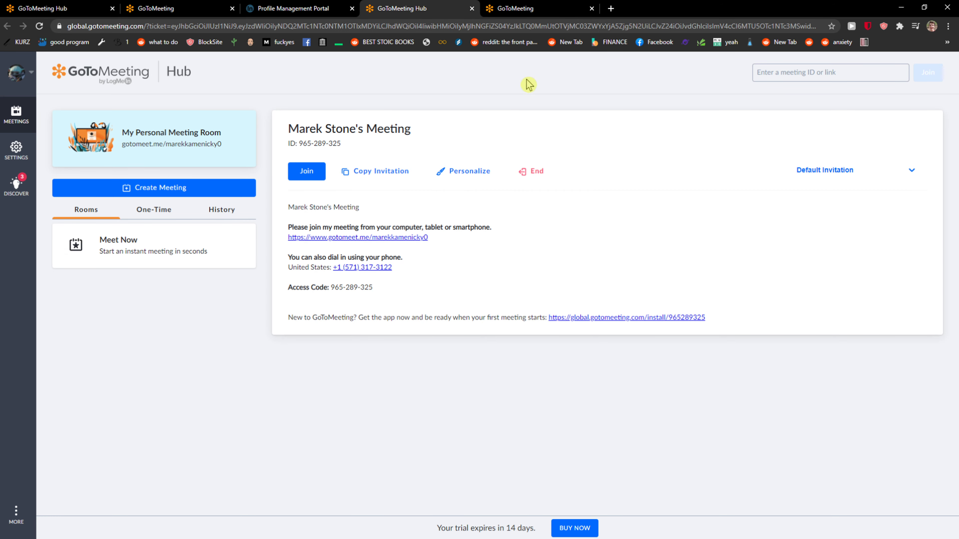
click(302, 171)
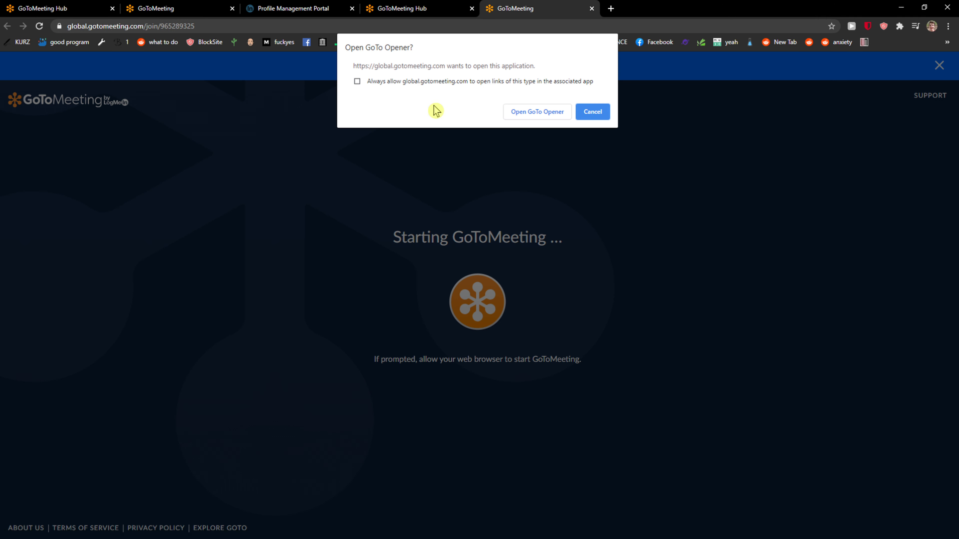
click(537, 114)
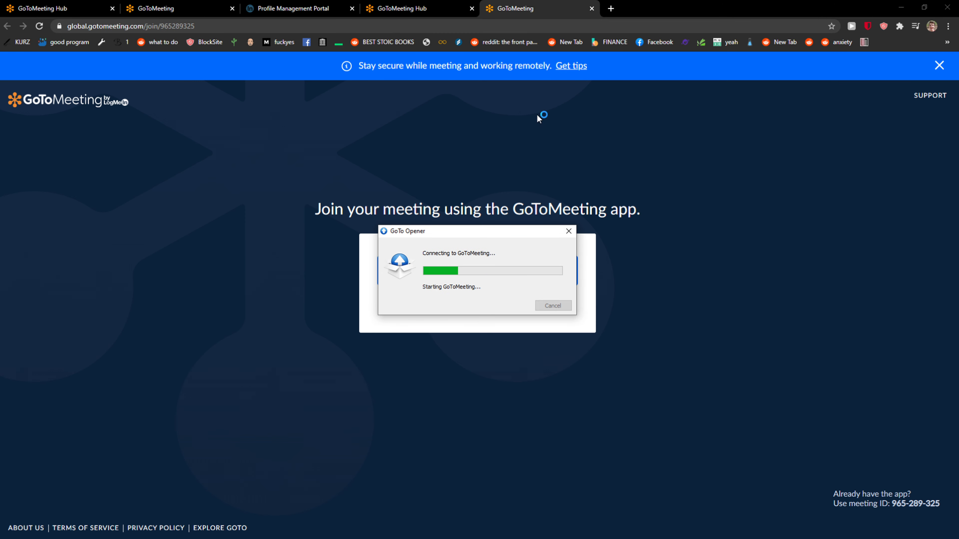
click(538, 115)
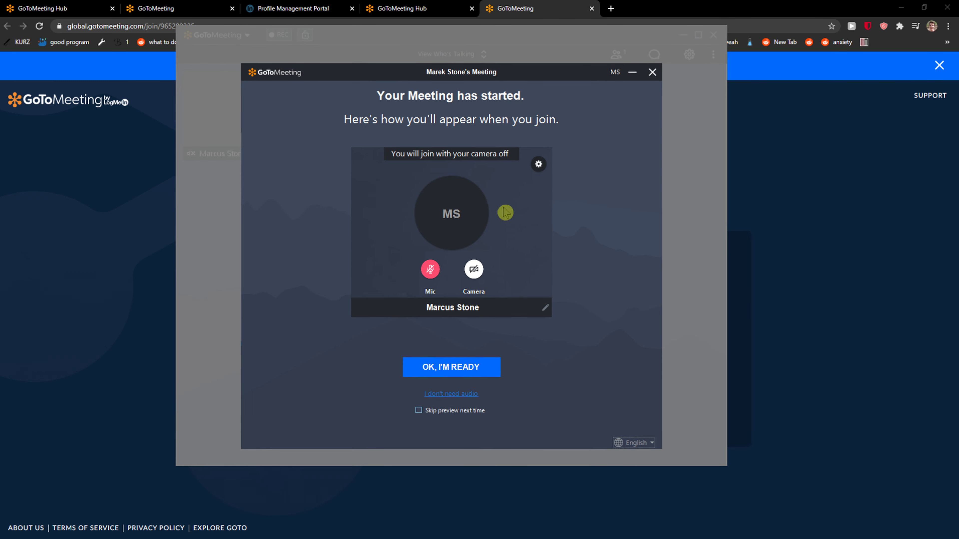
- Preview the webcam, turn it off again, and enter the meeting with camera and microphone off
click(472, 270)
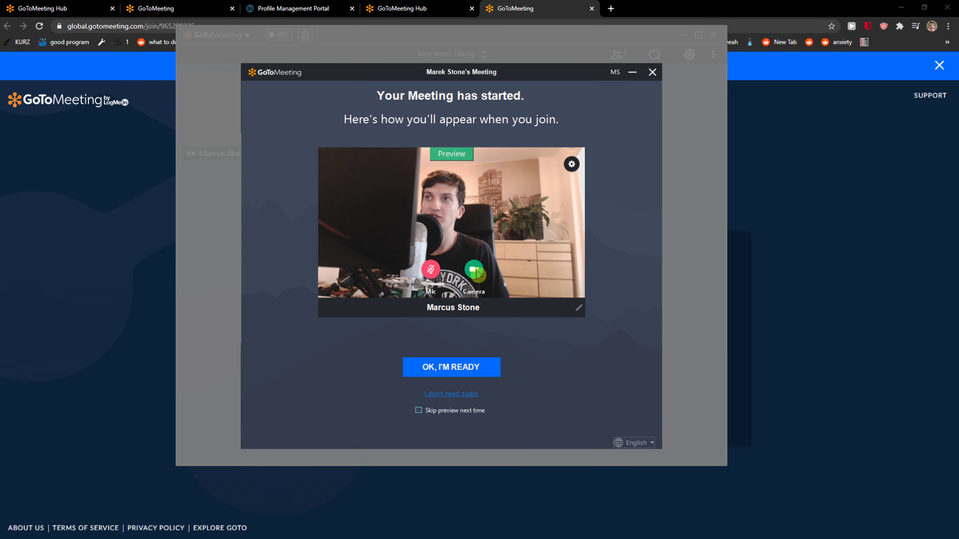
click(473, 270)
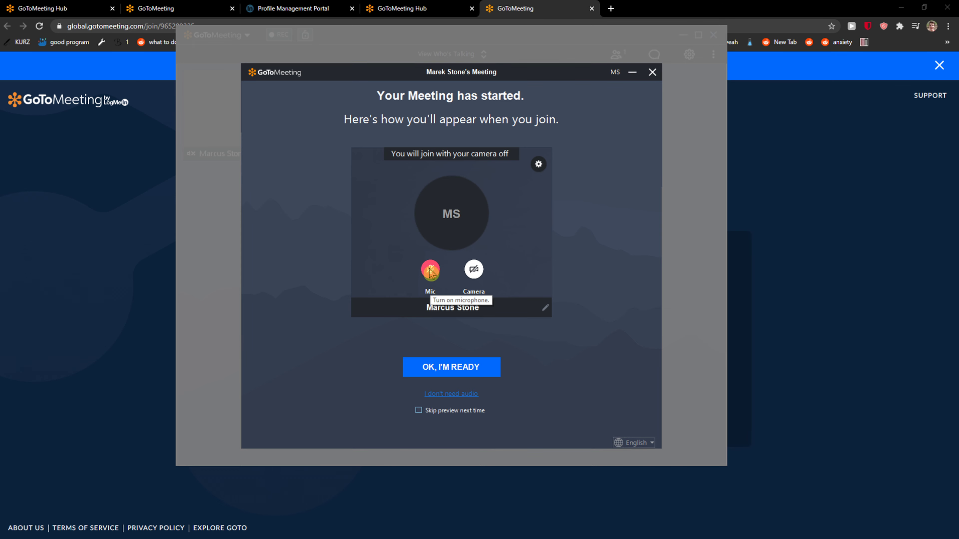
click(450, 369)
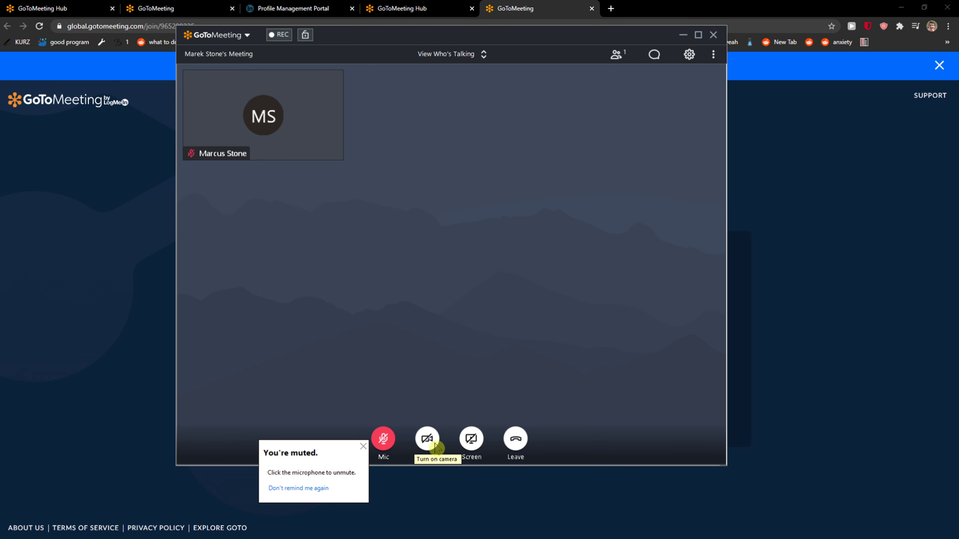
- Look through the monitor and application choices for screen sharing and check the recording option, without starting either
click(472, 440)
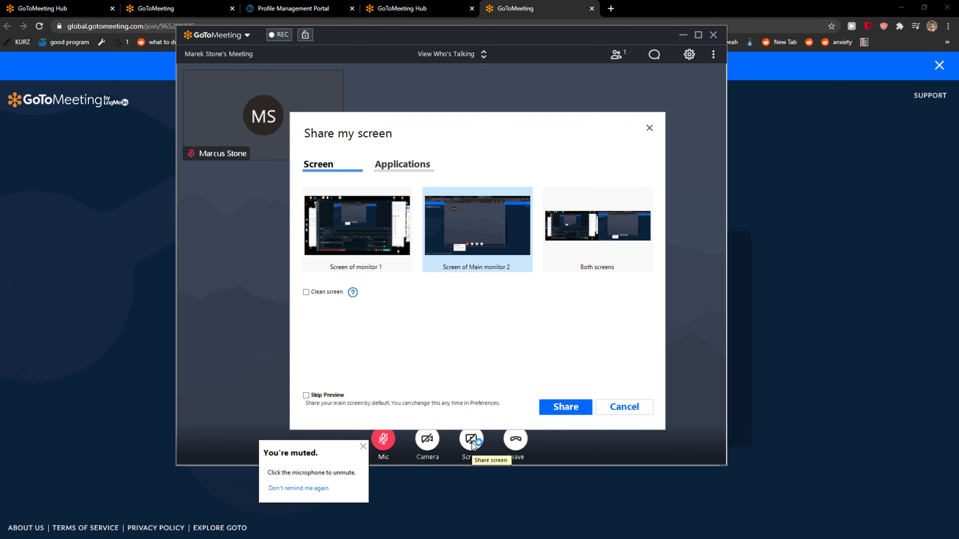
click(394, 208)
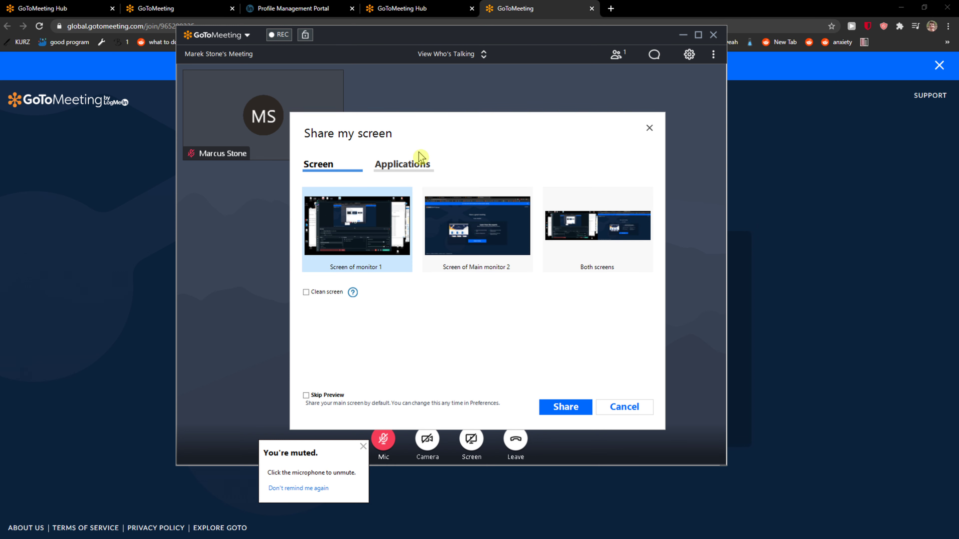
click(404, 164)
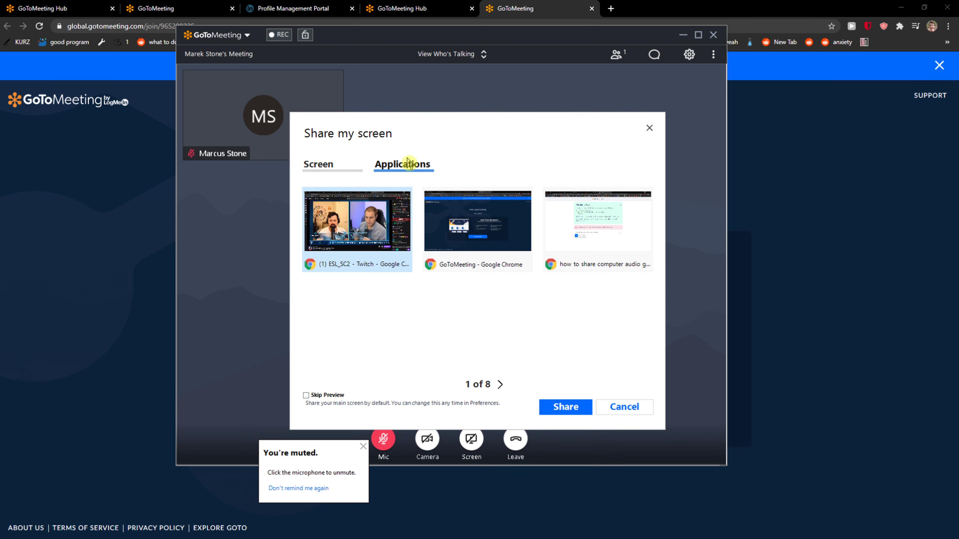
click(649, 128)
click(280, 35)
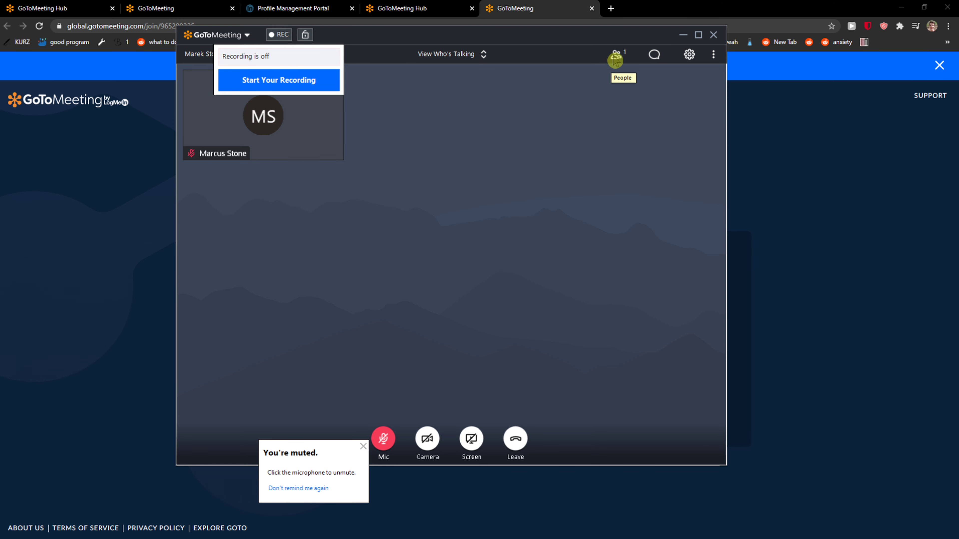
click(596, 57)
- Try the Hide Everyone view in the meeting and switch the view to Everyone
click(480, 59)
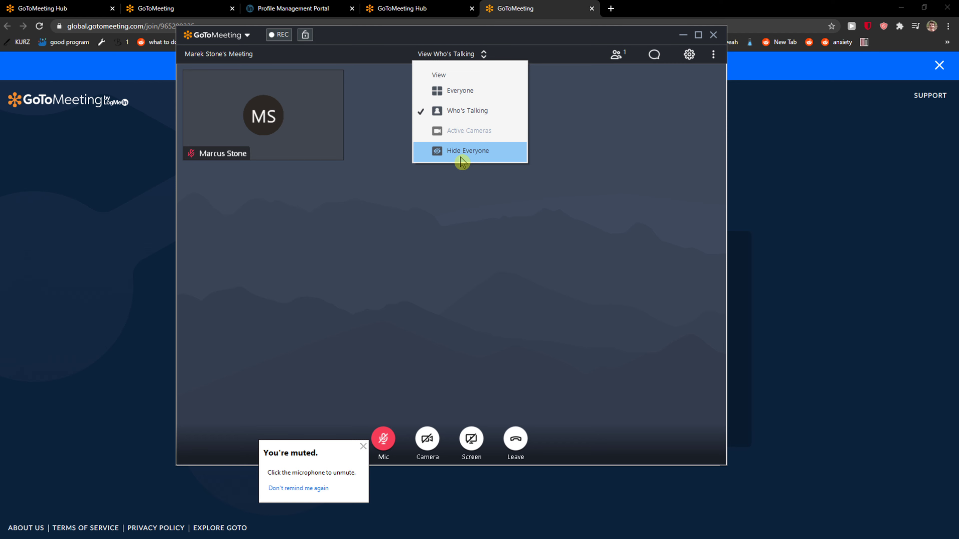
click(456, 171)
click(475, 54)
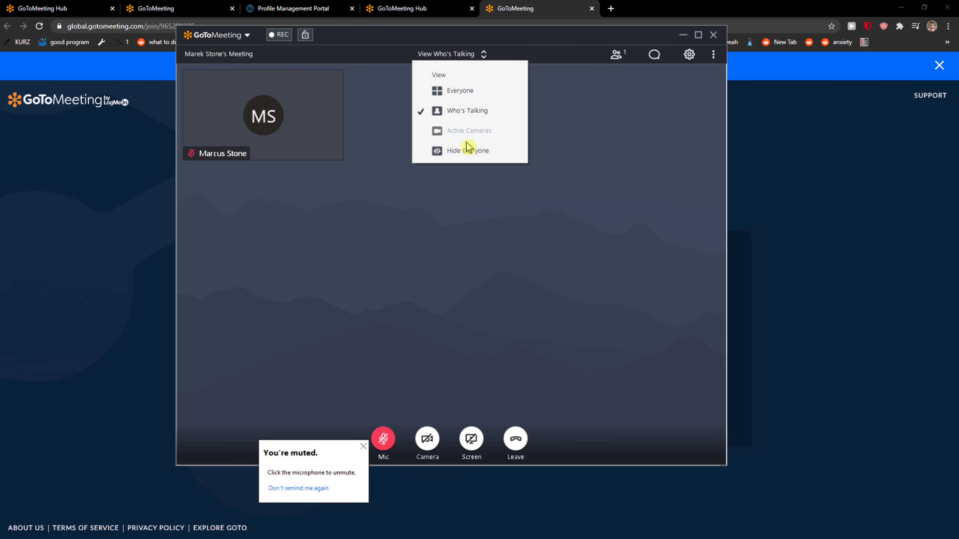
click(466, 144)
click(461, 57)
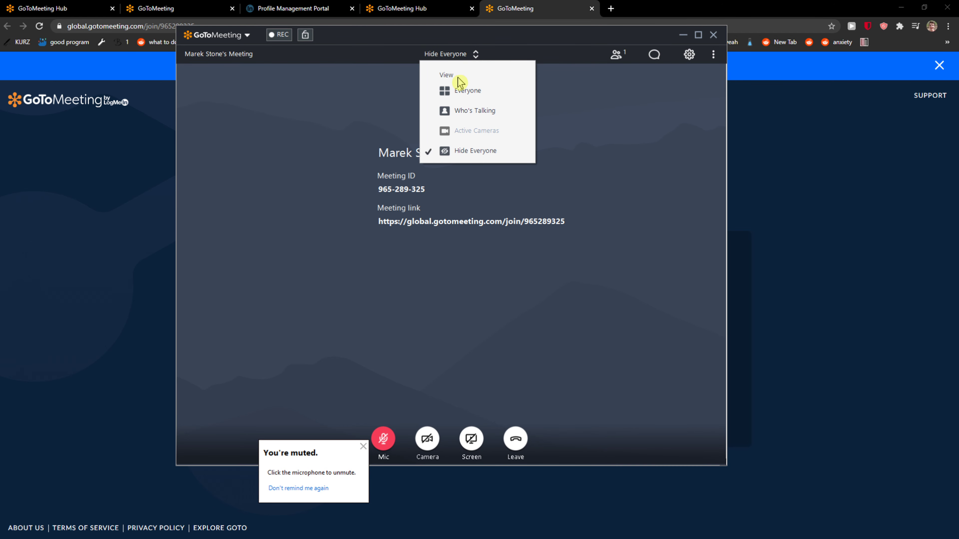
click(468, 89)
- Mute all attendees from the meeting's participant list and close the list
click(618, 56)
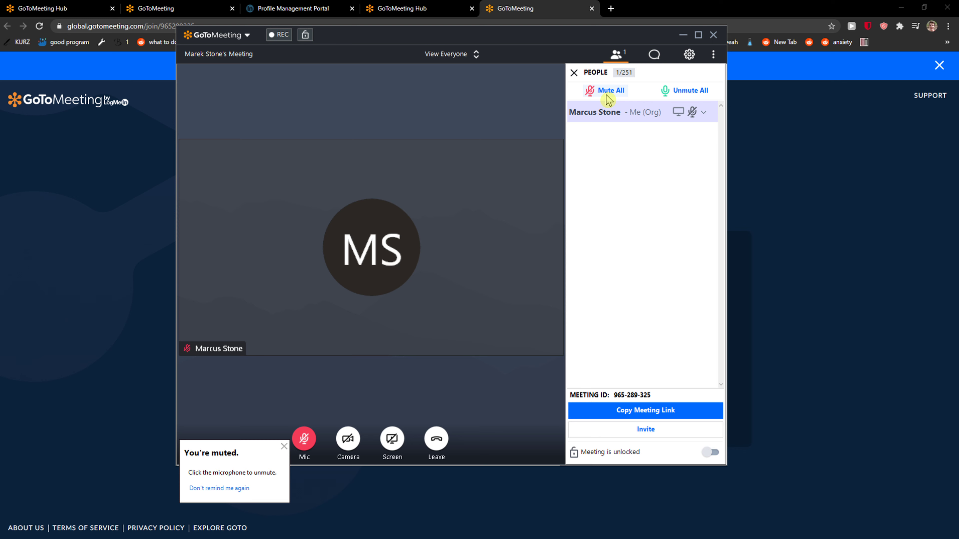
click(593, 93)
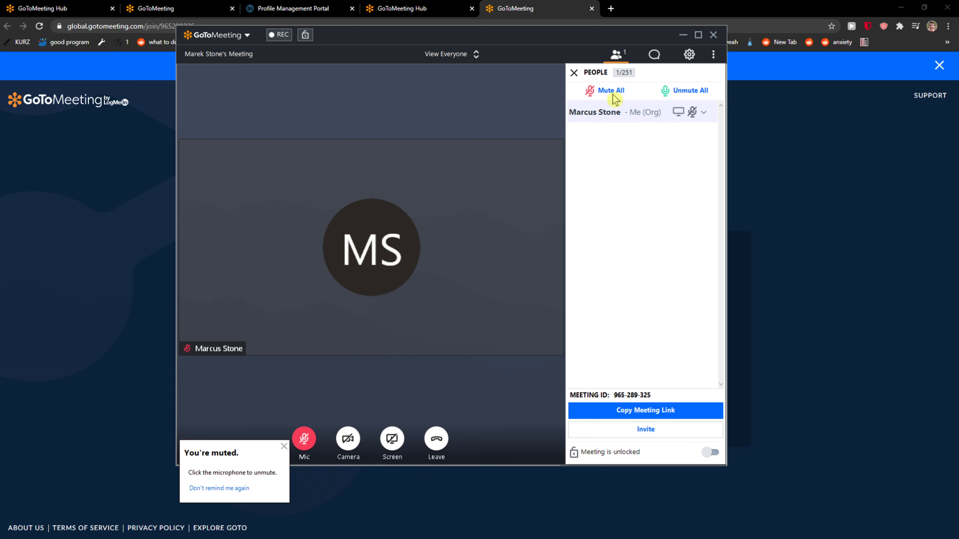
click(574, 73)
- Send the chat message "dsôň" to Everyone in the meeting
click(654, 55)
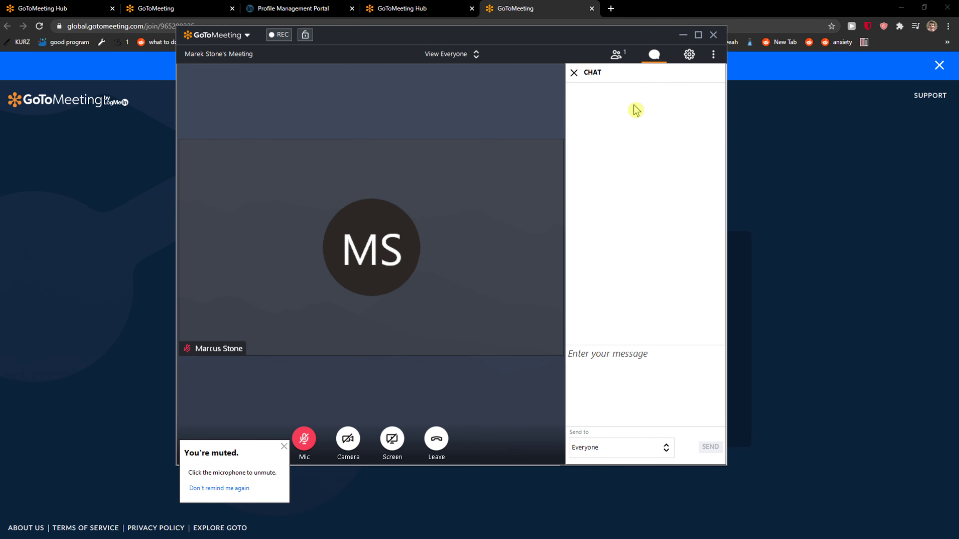
click(627, 376)
text(dsôň)
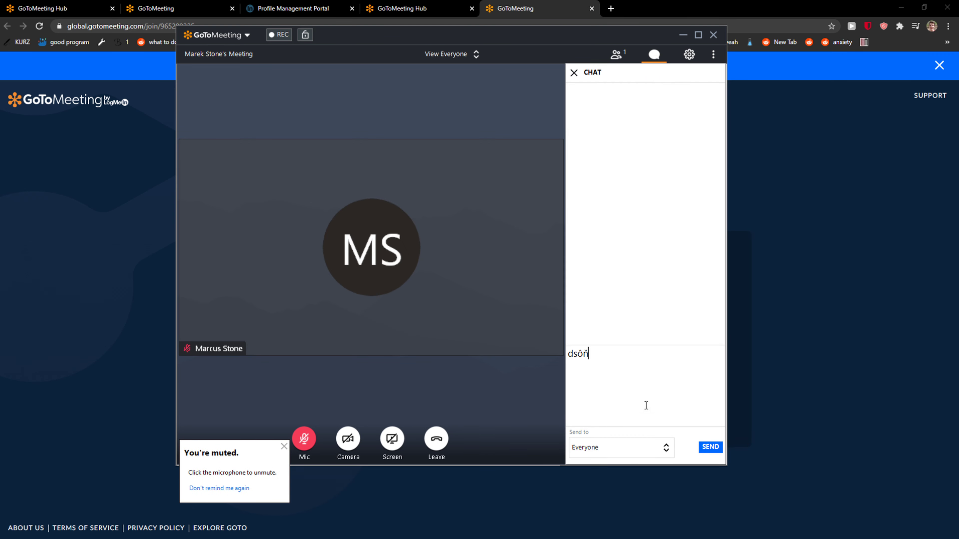
key(Return)
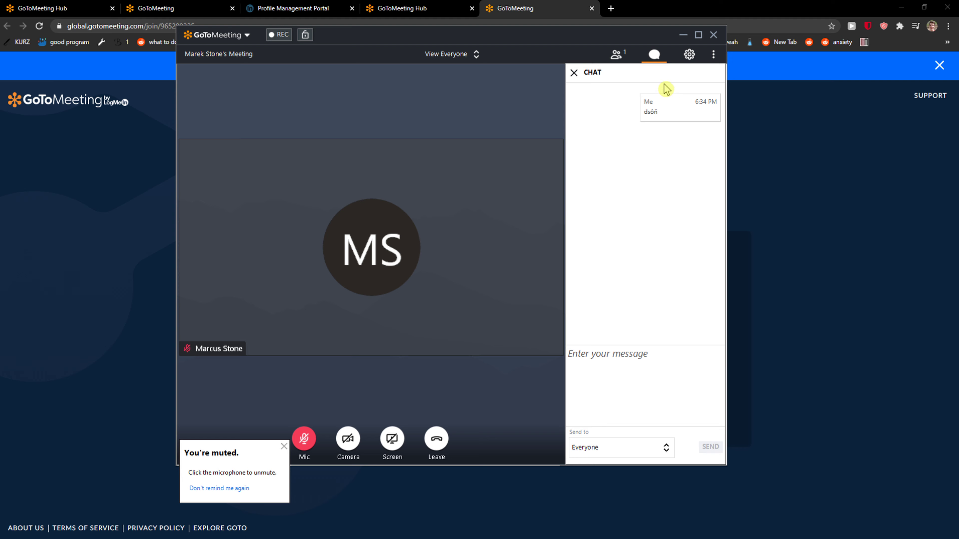
- Examine the meeting's webcam and audio settings, including the available microphones, and check the additional support options
click(689, 54)
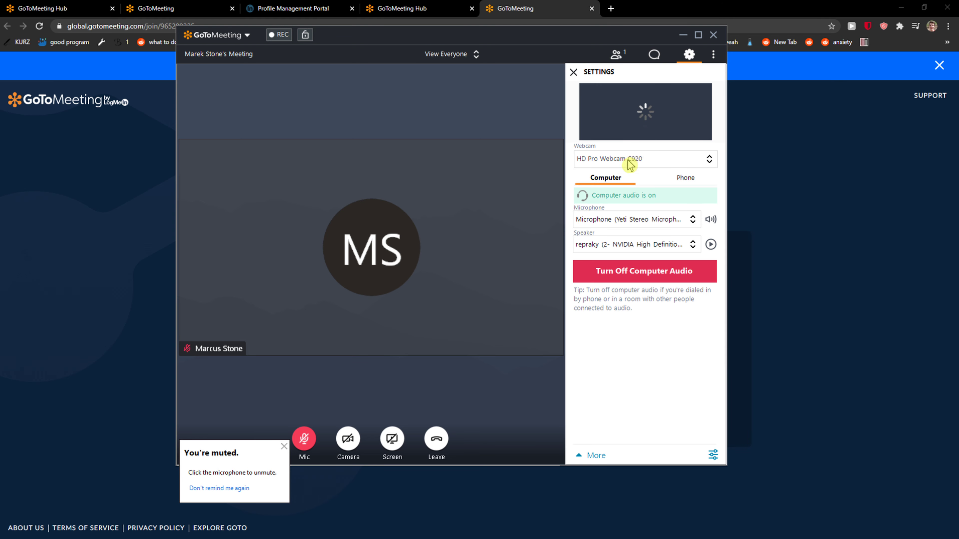
click(610, 225)
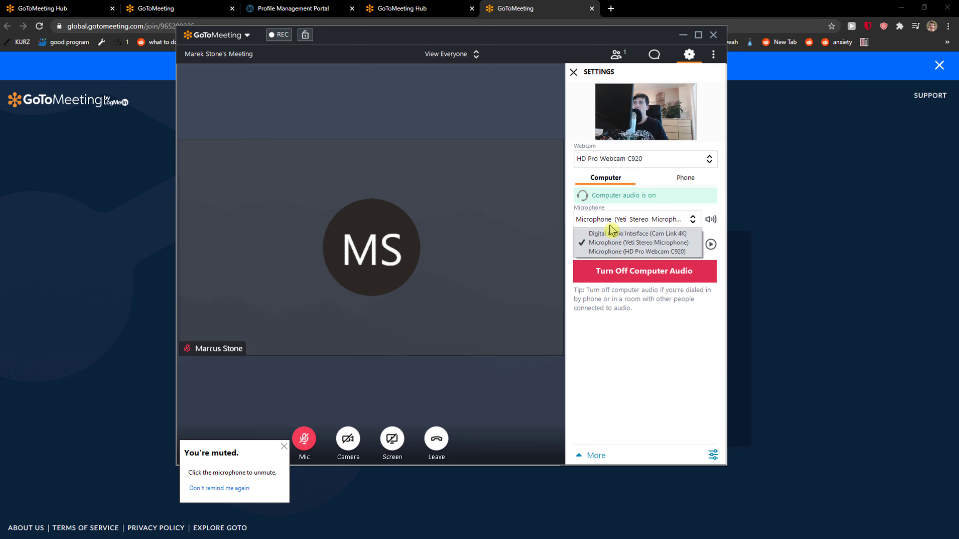
click(609, 225)
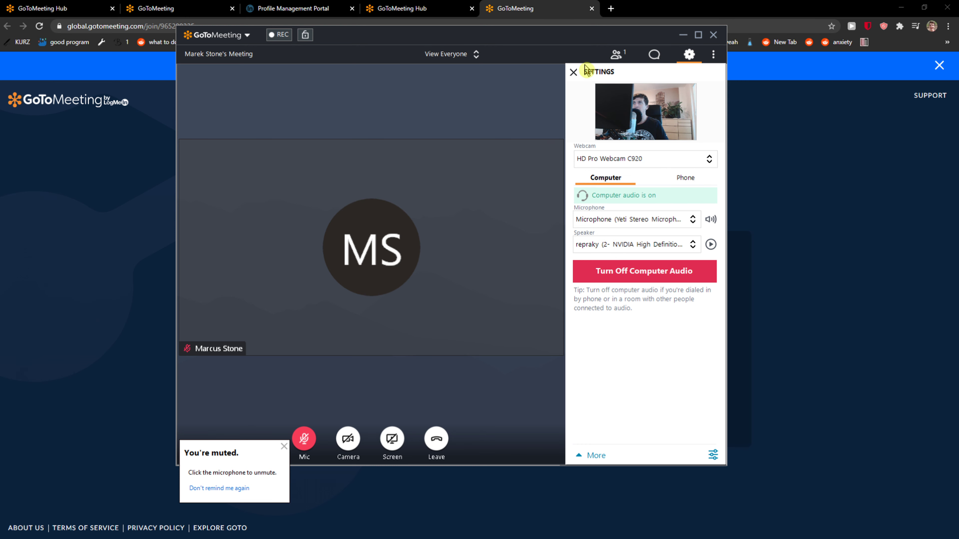
click(574, 74)
click(713, 55)
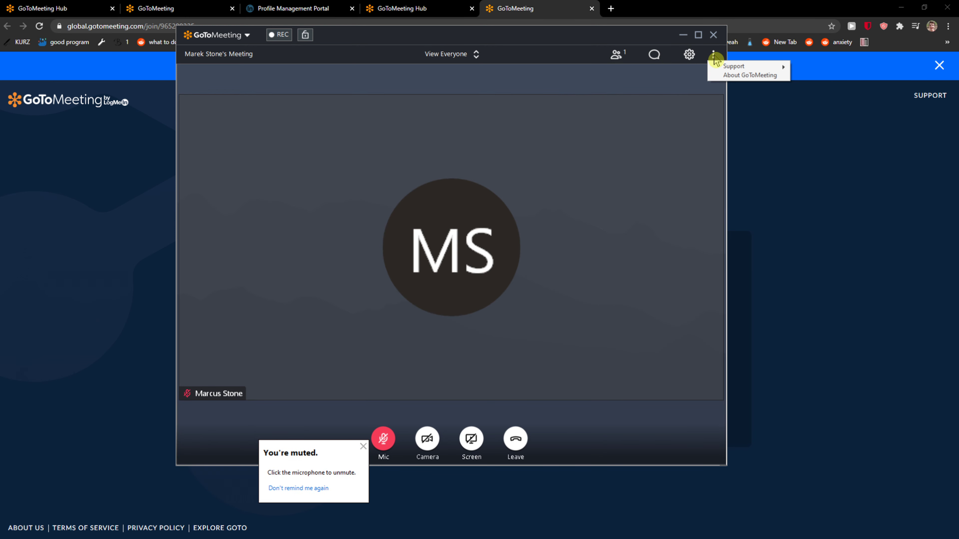
- Open the full meeting preferences and review the Start Up, General, Meetings, Audio, Connection and Webcam categories
click(688, 55)
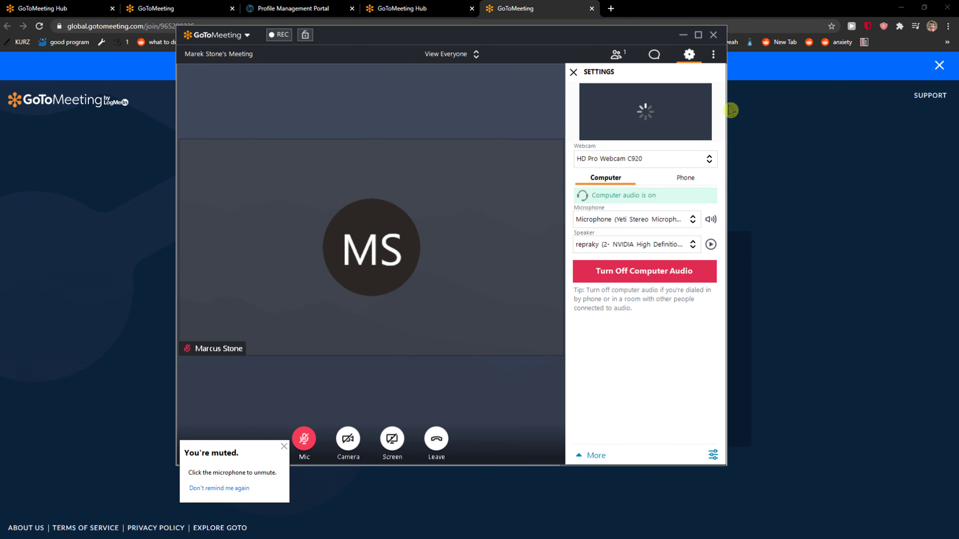
click(713, 455)
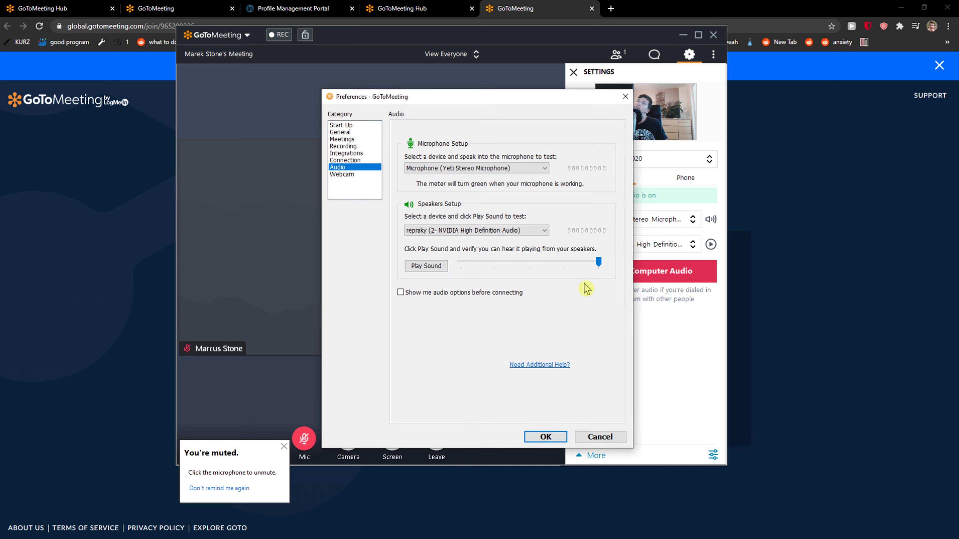
click(342, 125)
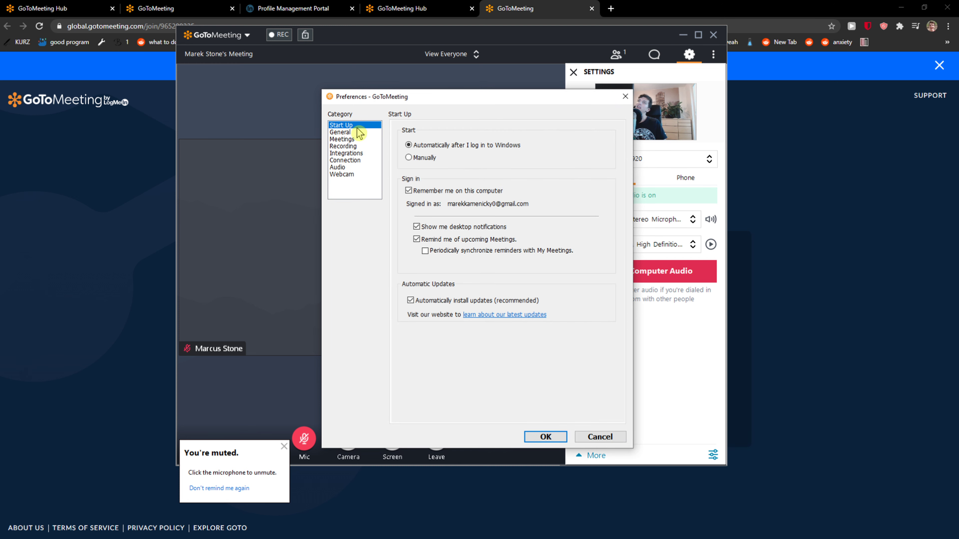
click(344, 132)
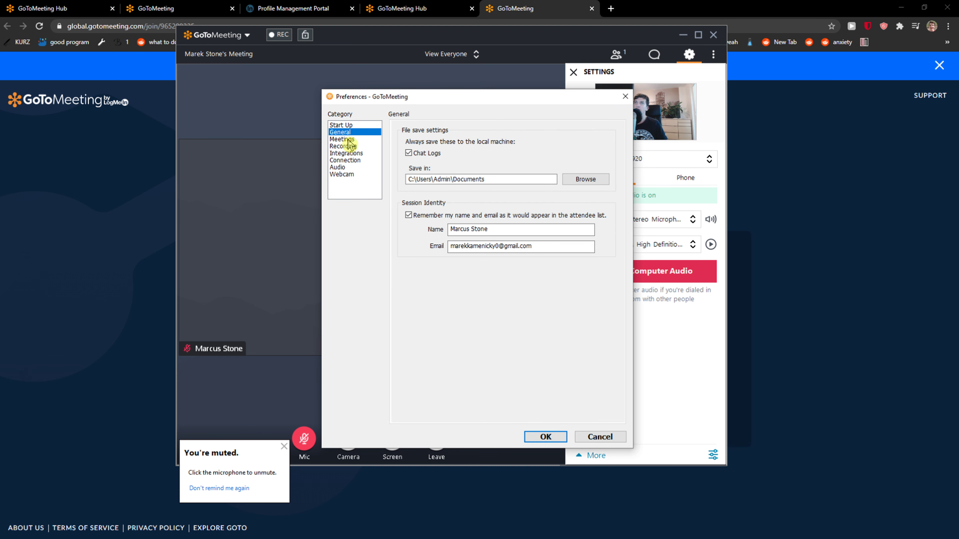
click(344, 139)
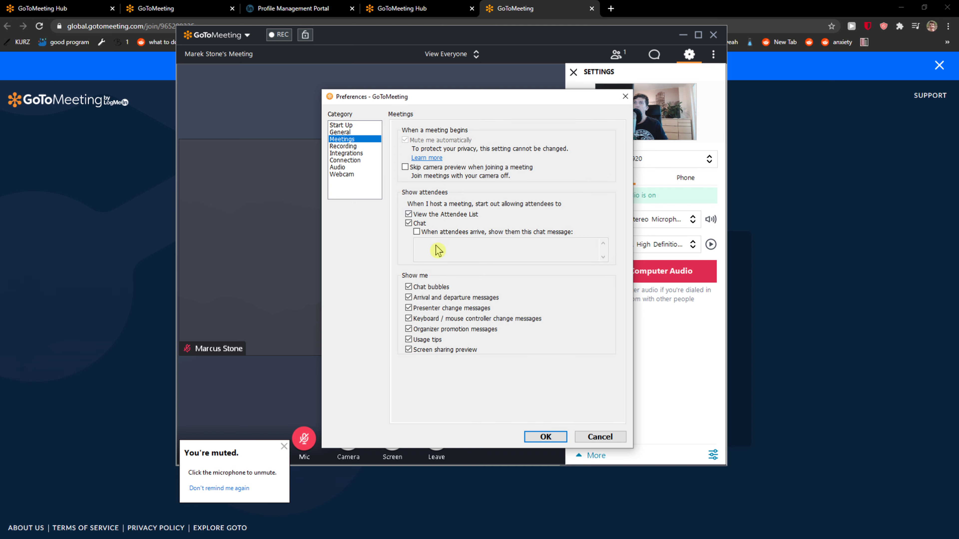
click(344, 168)
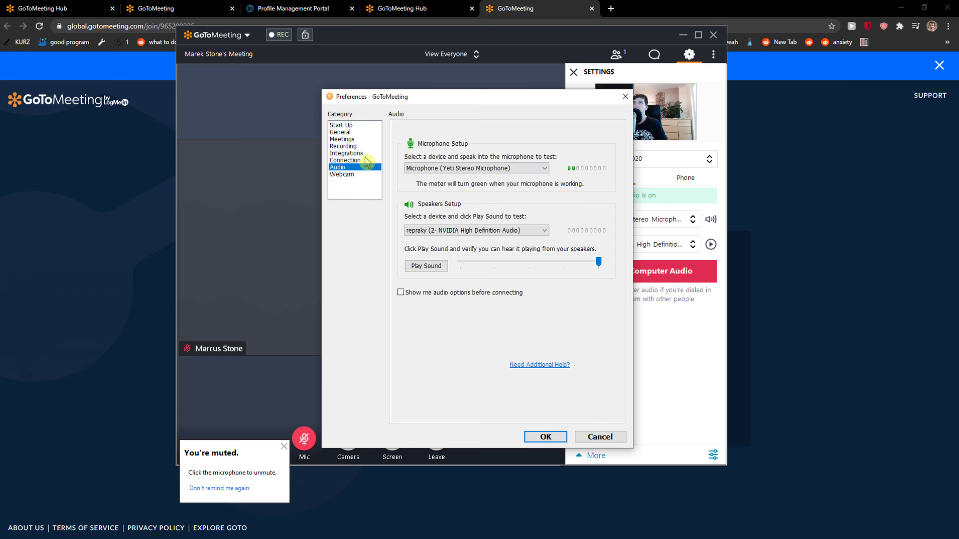
click(344, 160)
click(349, 176)
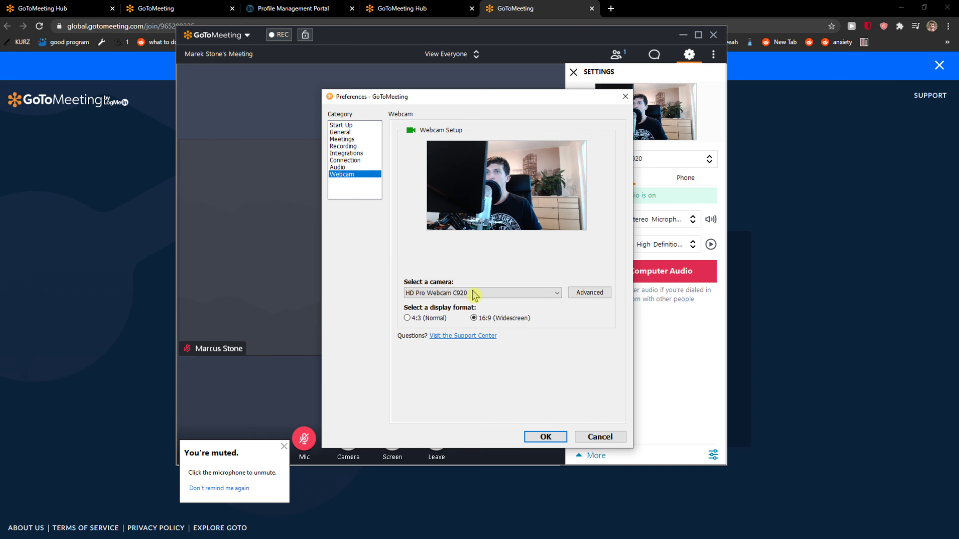
- Inspect the webcam's advanced camera control properties and leave the preferences without saving changes
click(590, 292)
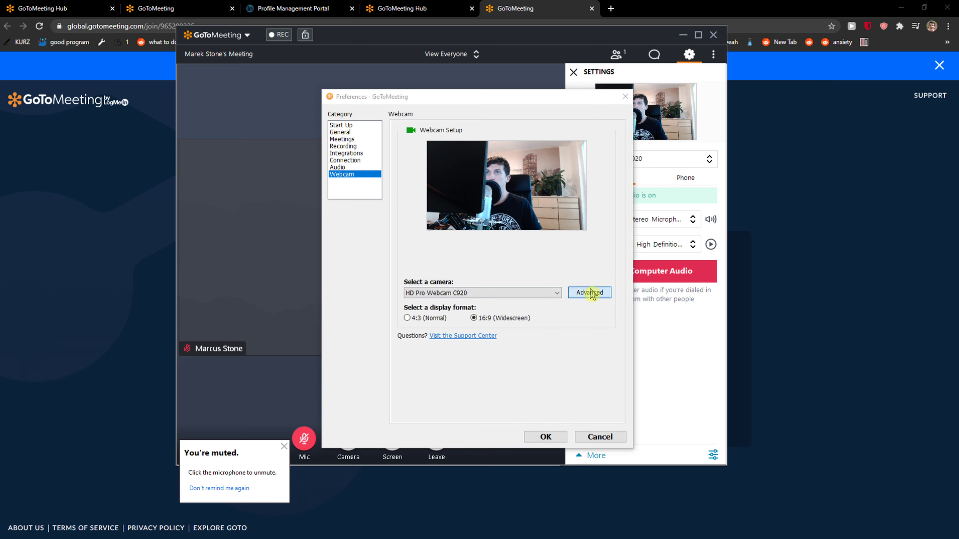
click(160, 116)
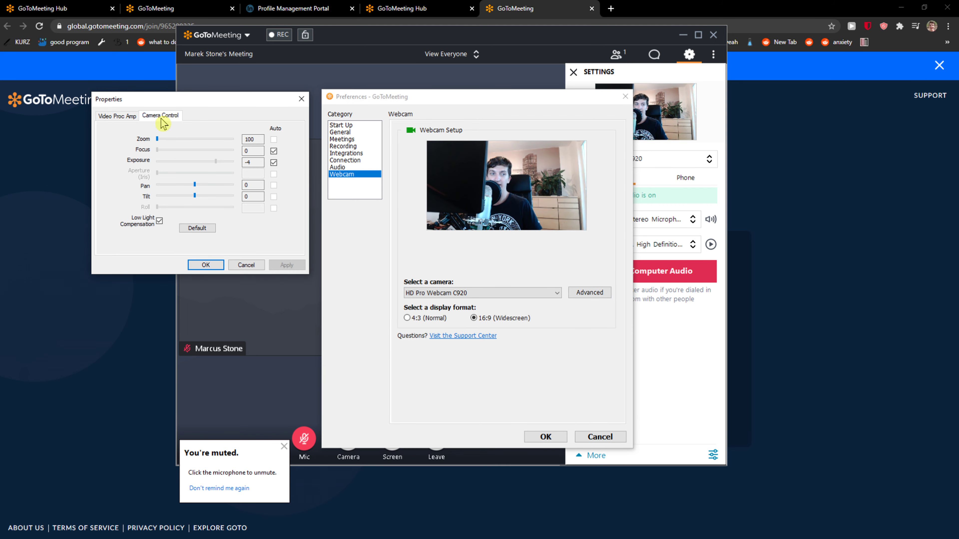
click(301, 99)
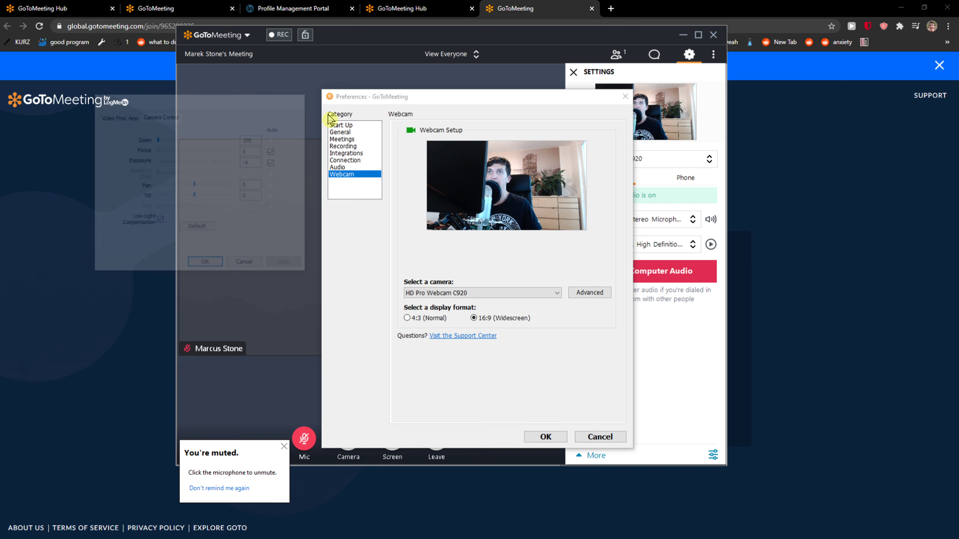
click(587, 442)
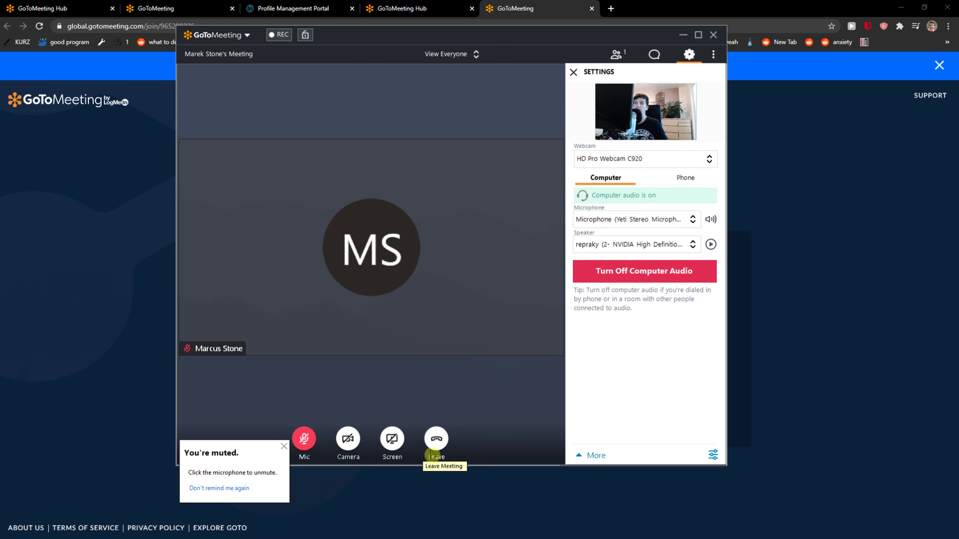